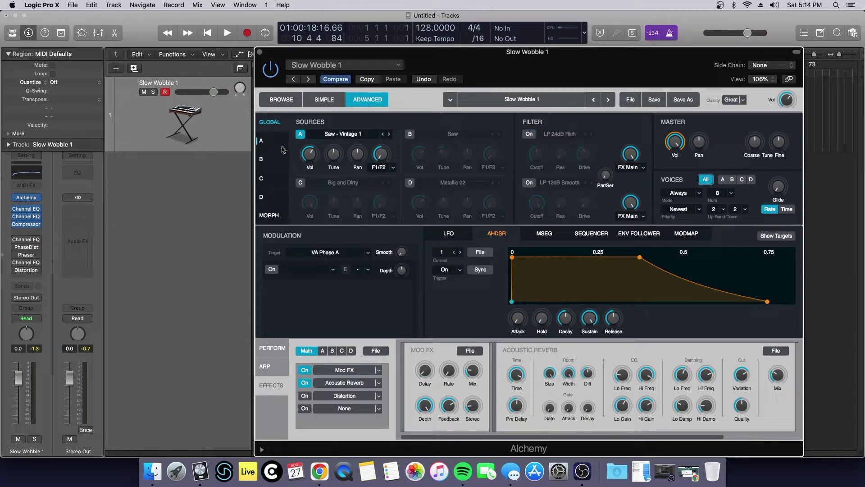
# - Leave only Source A playing in Slow Wobble 1, with sources B, C, D and Filter 1 off
pyautogui.moveTo(311, 145)
# - Sweep source A's oscillator phase up to Random and back to 0.0 %, then view source B's Saw
pyautogui.click(278, 142)
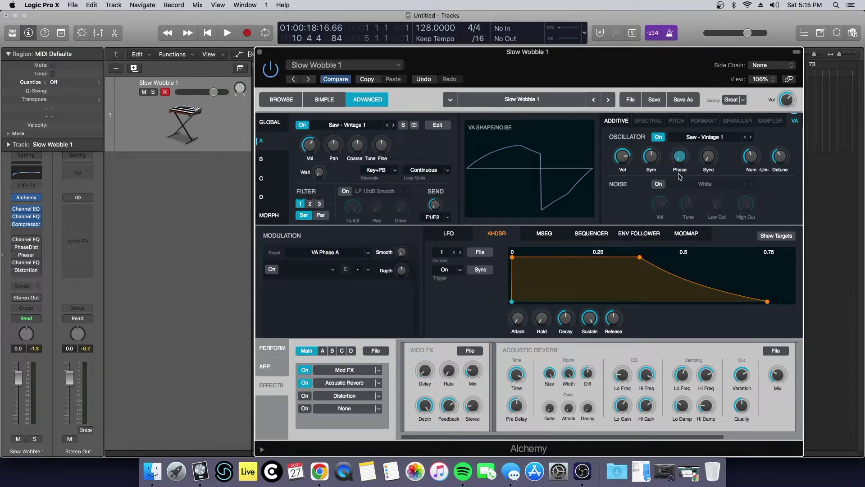
pyautogui.moveTo(679, 176); pyautogui.dragTo(687, 131)
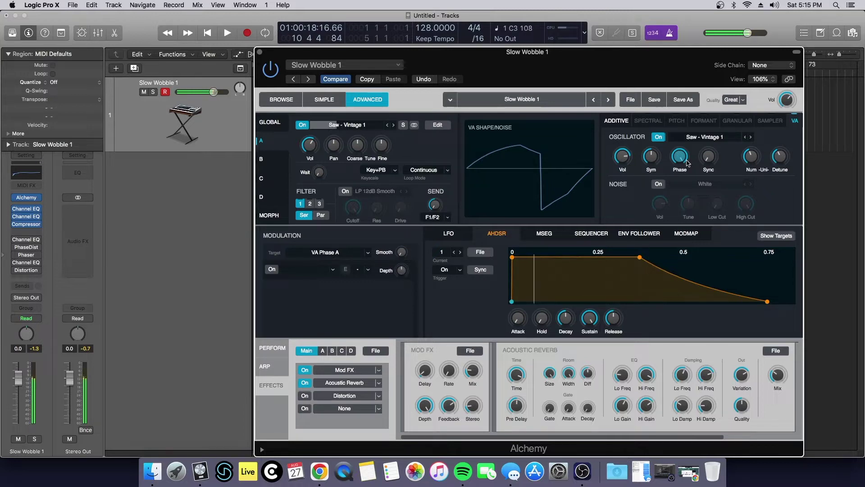
pyautogui.moveTo(688, 163); pyautogui.dragTo(685, 326)
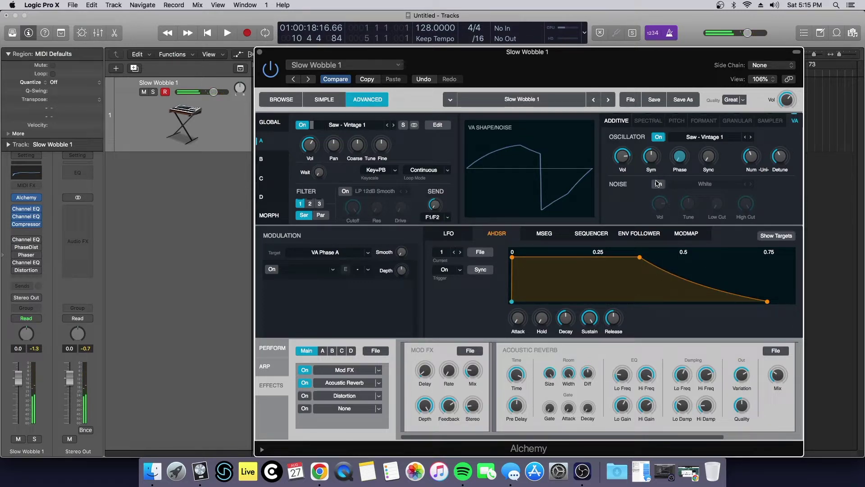
pyautogui.click(261, 158)
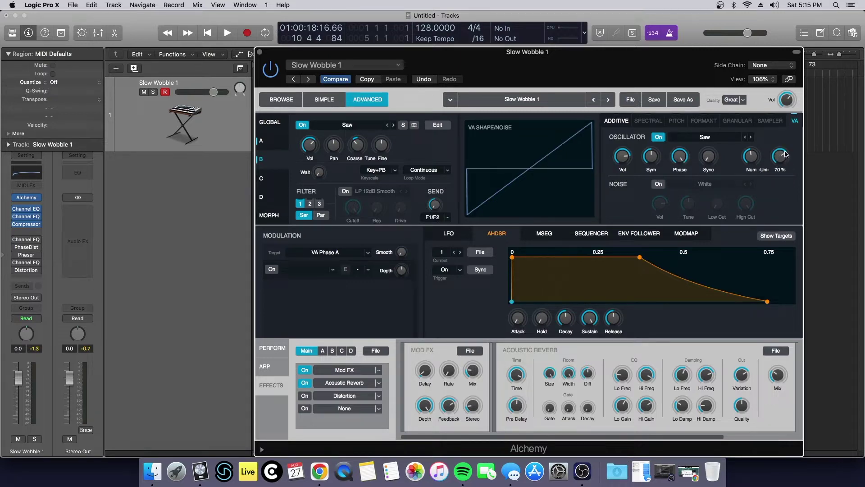
# - Return to source A's page on the way to source C's Big and Dirty waveform
pyautogui.click(271, 142)
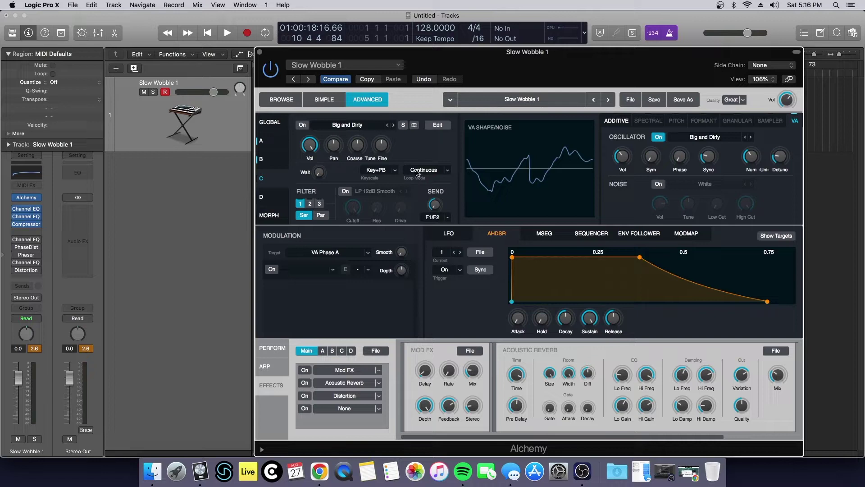
# - Check source C's Big and Dirty oscillator and VA waveform list, then return to Global with A, B, C active
pyautogui.click(269, 140)
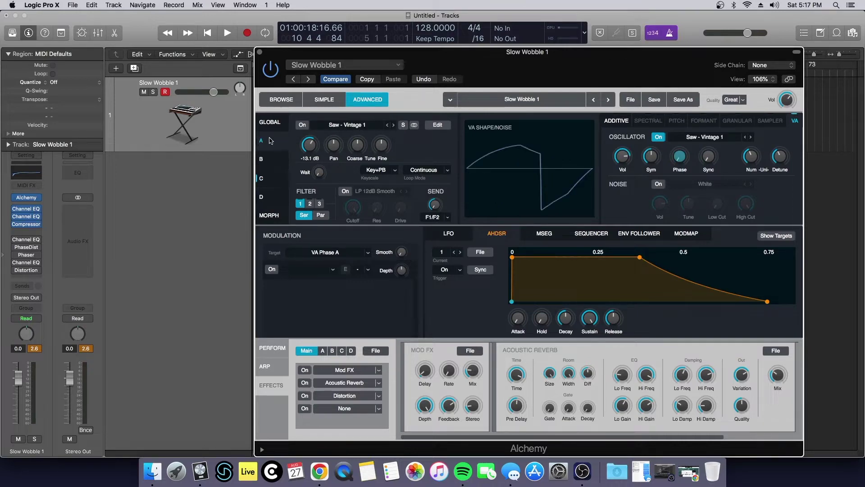
pyautogui.click(344, 125)
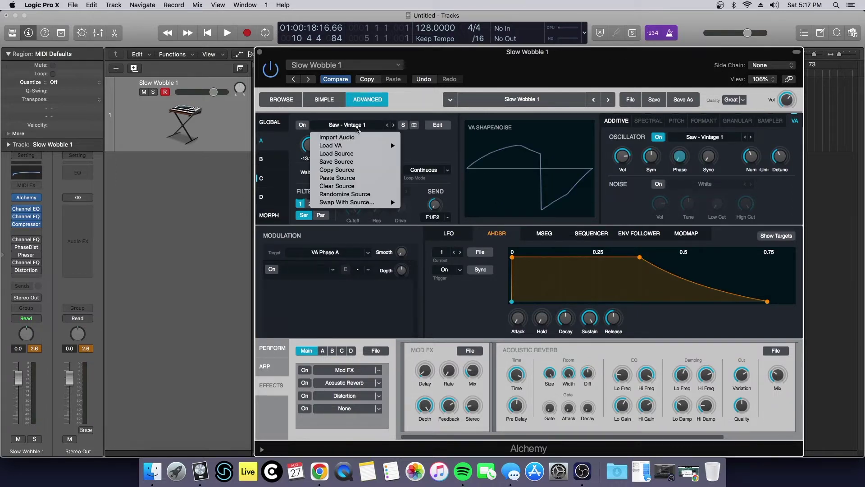
pyautogui.click(349, 177)
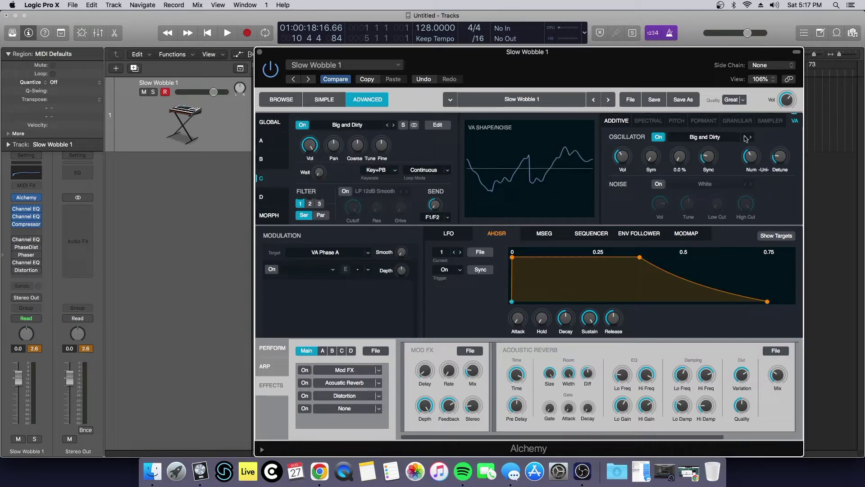
pyautogui.click(731, 137)
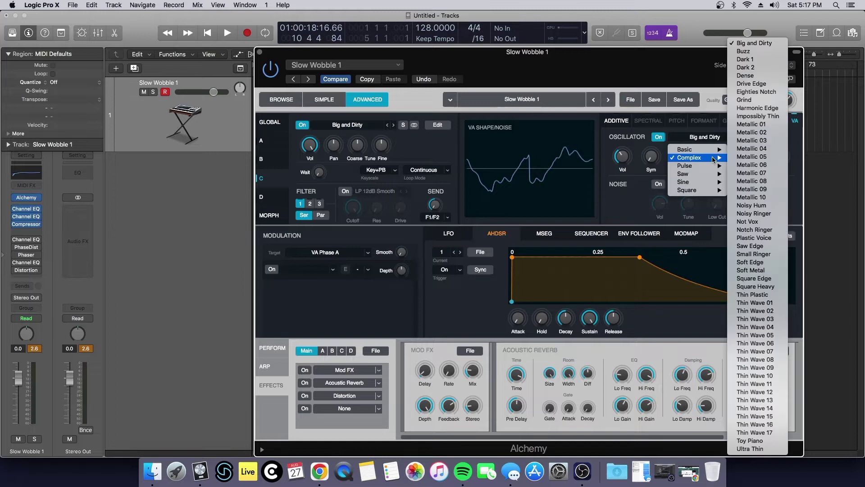
pyautogui.click(711, 157)
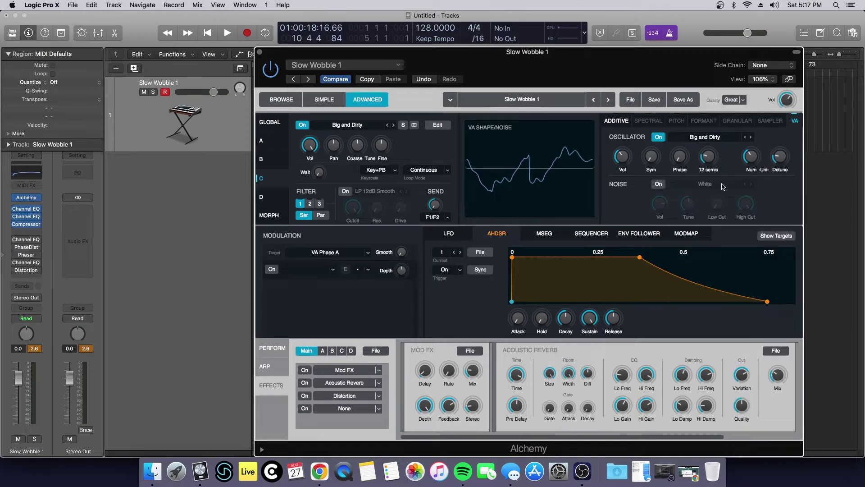
pyautogui.scroll(1, 716, 162)
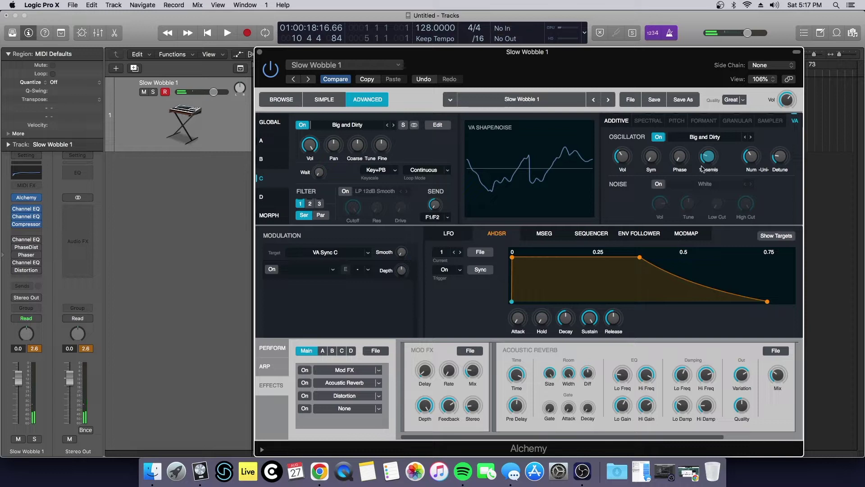
pyautogui.scroll(-1, 709, 154)
pyautogui.click(264, 142)
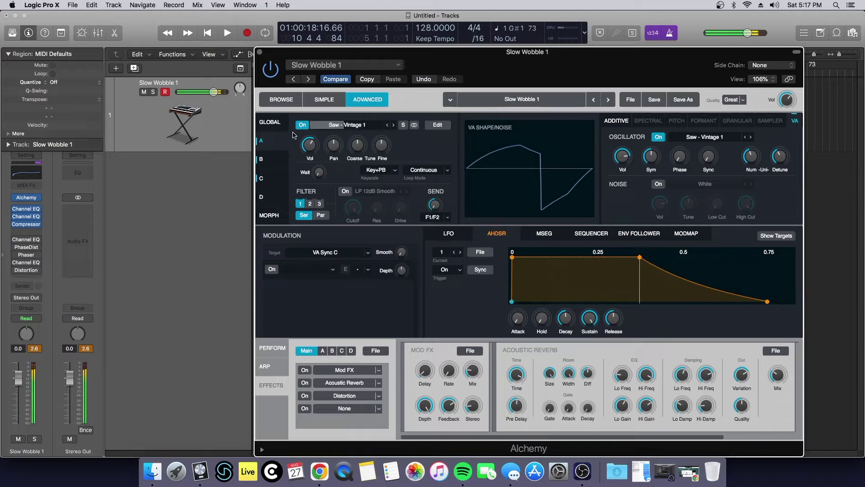
pyautogui.click(269, 122)
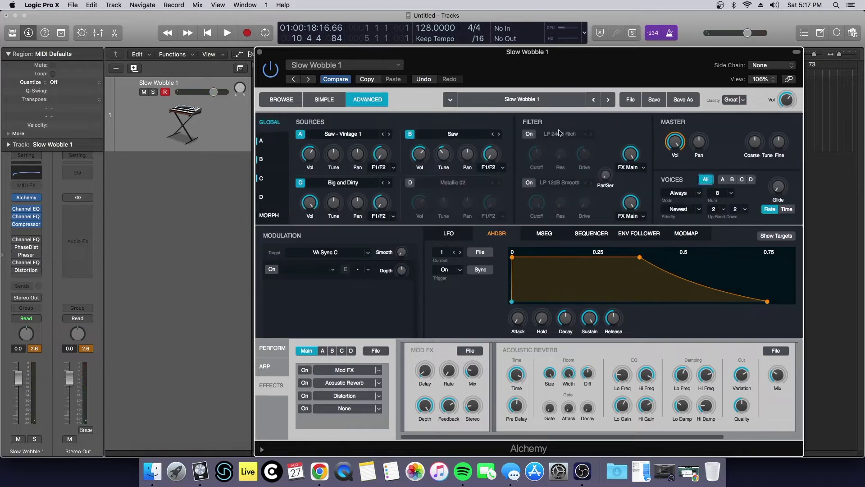
# - Enable the LP 24dB Rich filter and assign the triangle LFO 2 to its cutoff
pyautogui.click(529, 134)
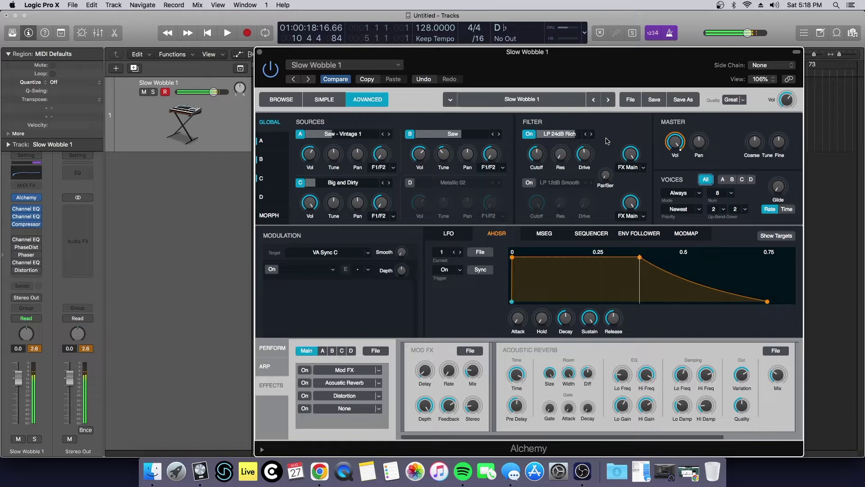
pyautogui.click(455, 235)
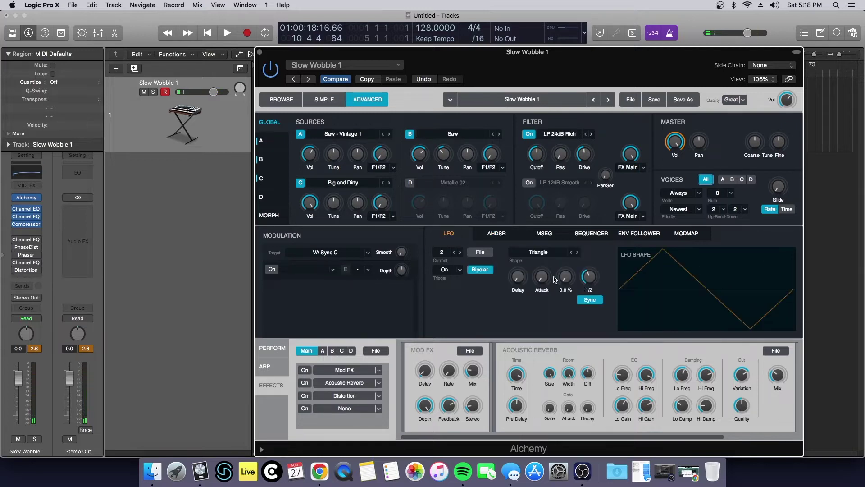
pyautogui.moveTo(455, 235); pyautogui.dragTo(536, 154)
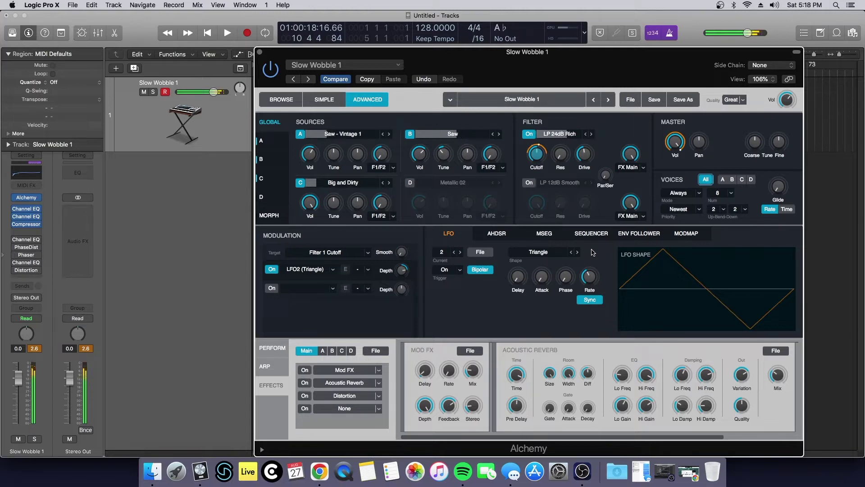
# - Add the triangle LFO2 as a second master-volume modulator alongside AHDSR1
pyautogui.click(672, 147)
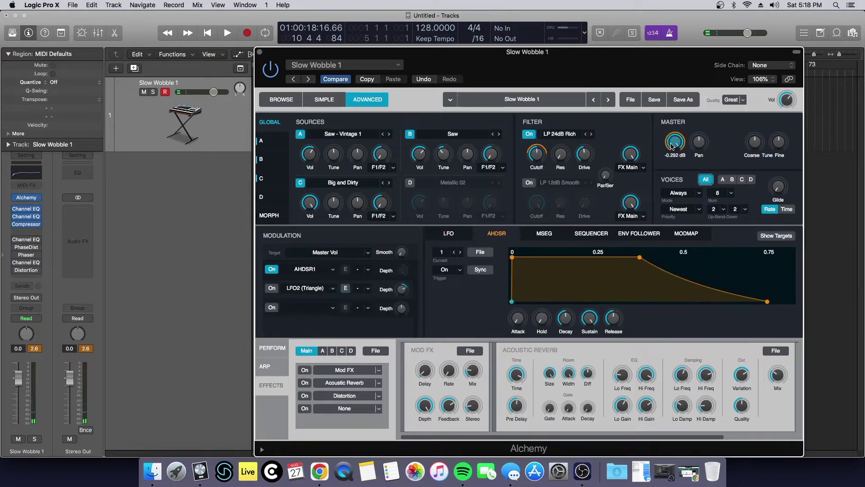
pyautogui.click(271, 289)
pyautogui.moveTo(429, 380)
pyautogui.moveTo(472, 377)
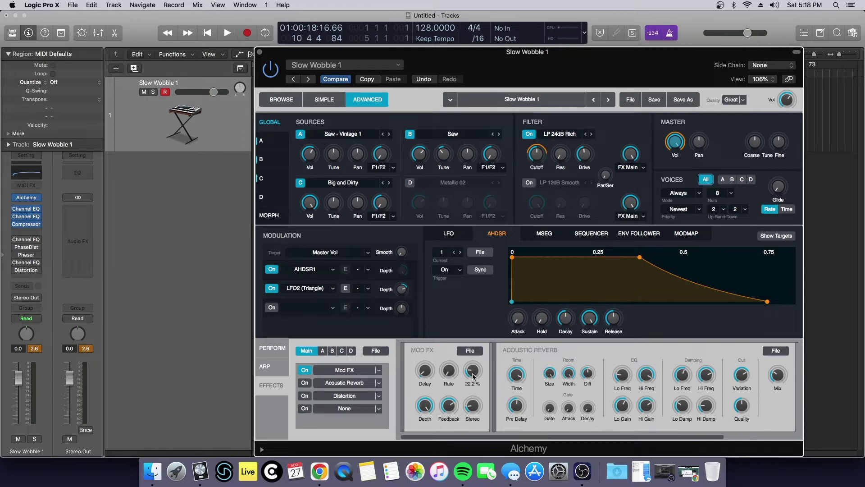
pyautogui.moveTo(455, 410)
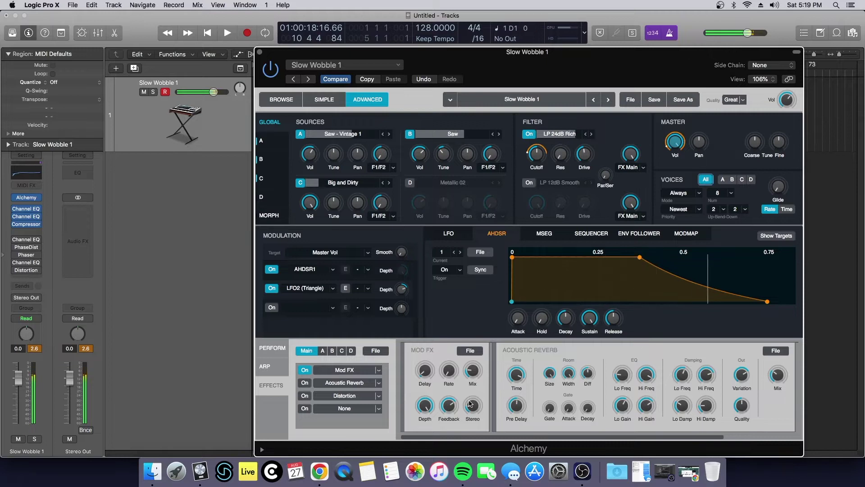
# - Switch on the Acoustic Reverb and Distortion effects after briefly toggling source C off and on
pyautogui.click(301, 183)
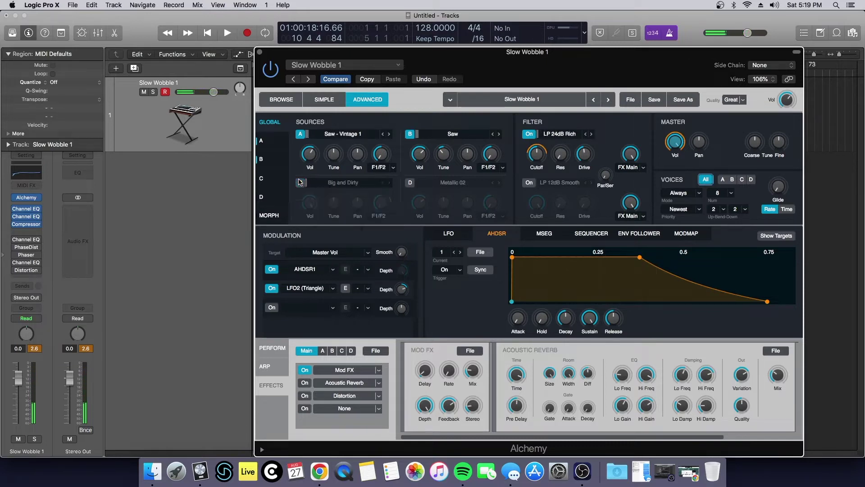
pyautogui.click(301, 182)
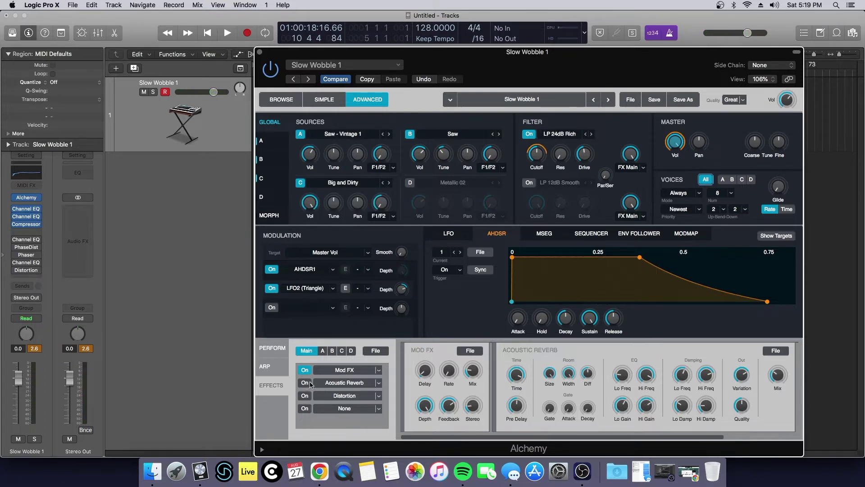
pyautogui.click(306, 382)
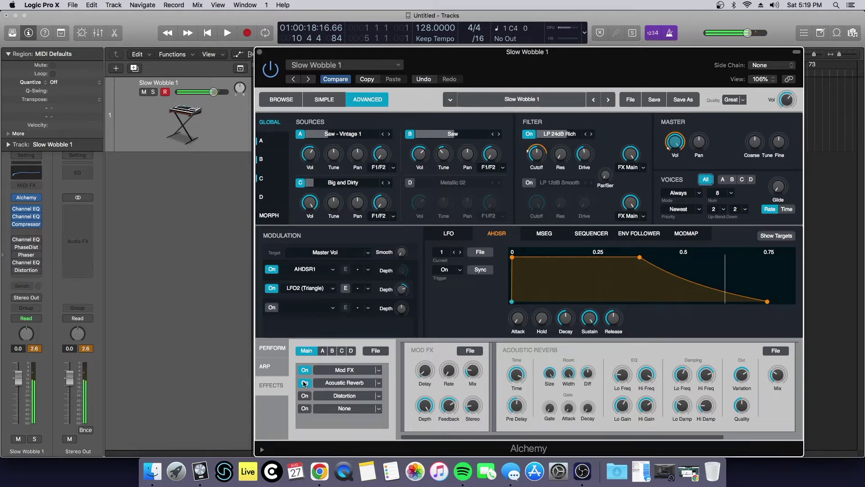
pyautogui.click(305, 383)
pyautogui.click(304, 396)
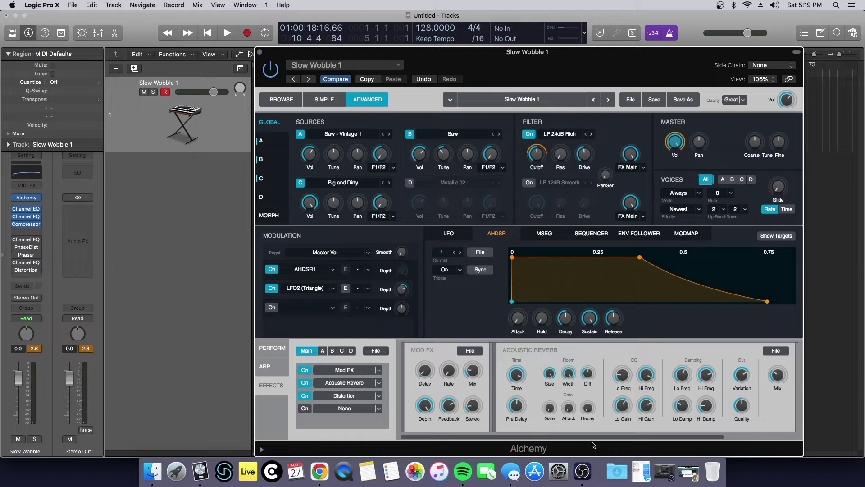
# - Scroll the effects rack to the Distortion controls (Bitcrusher, Mech, Pre Gain, Tube, XCite, Post Gain) and adjust one
pyautogui.hscroll(3, 593, 419)
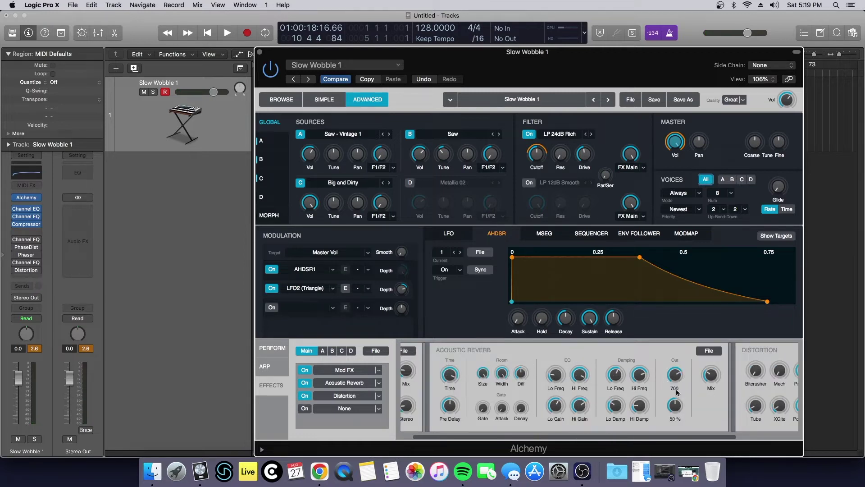
pyautogui.moveTo(712, 379)
pyautogui.moveTo(440, 374)
pyautogui.moveTo(451, 409)
pyautogui.moveTo(479, 379)
pyautogui.moveTo(523, 375)
pyautogui.moveTo(675, 436); pyautogui.dragTo(720, 438)
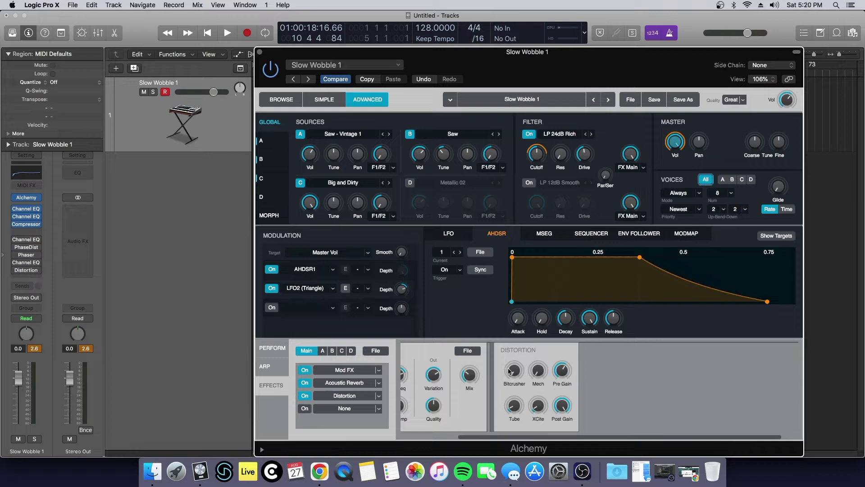
# - Open the first Channel EQ, showing its 24dB/Oct low cut and cuts at 83 Hz and 2100 Hz
pyautogui.moveTo(534, 373)
pyautogui.moveTo(543, 408)
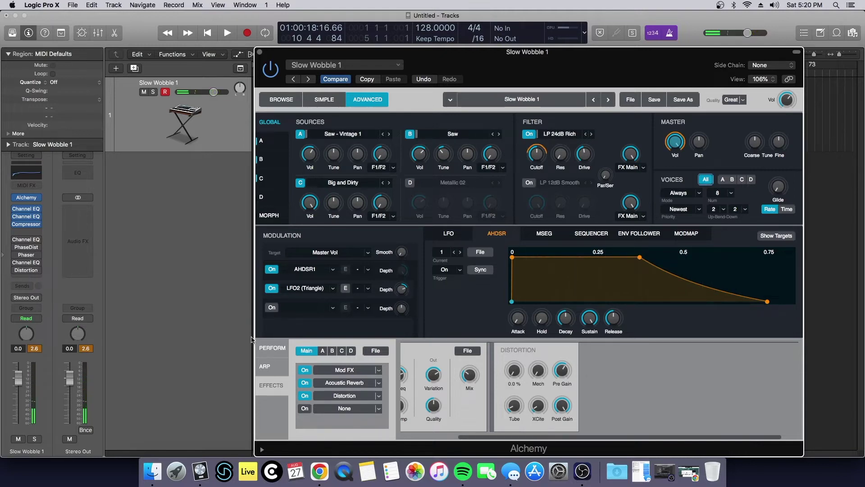
pyautogui.click(26, 210)
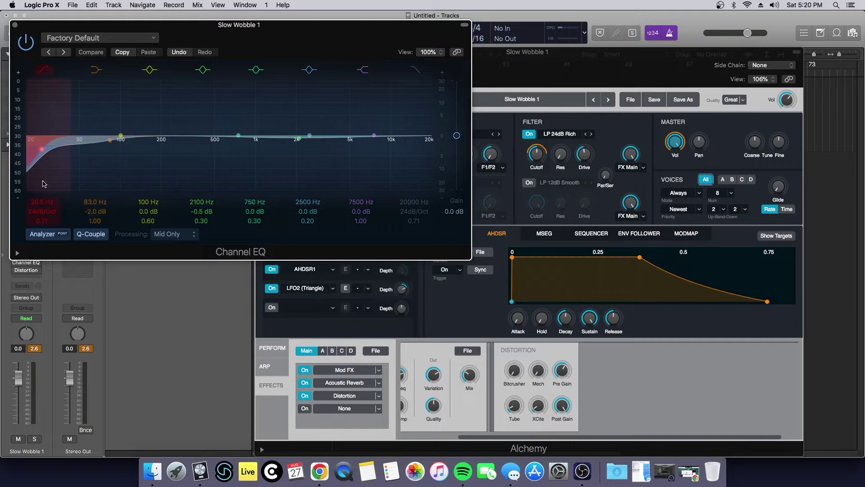
# - Un-bypass the second Channel EQ (780 Hz low cut, +7 dB at 4600 Hz) and audition two notes
pyautogui.press('super+w')
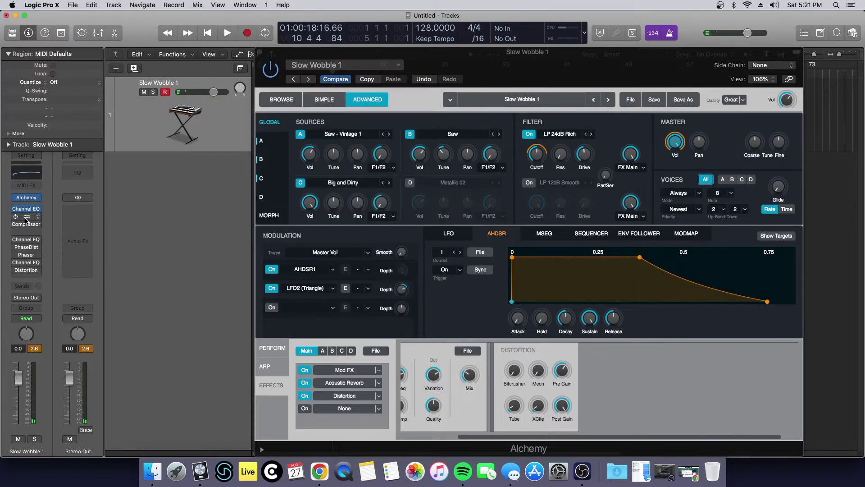
pyautogui.click(27, 218)
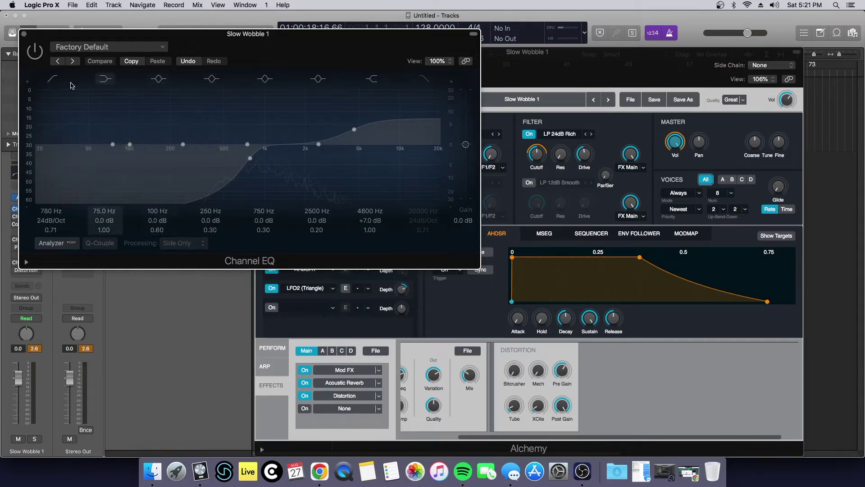
pyautogui.click(110, 231)
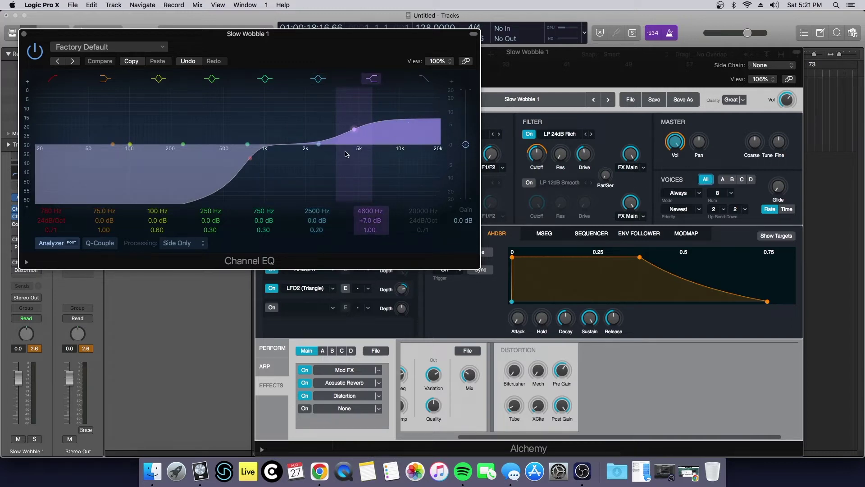
pyautogui.press('s')
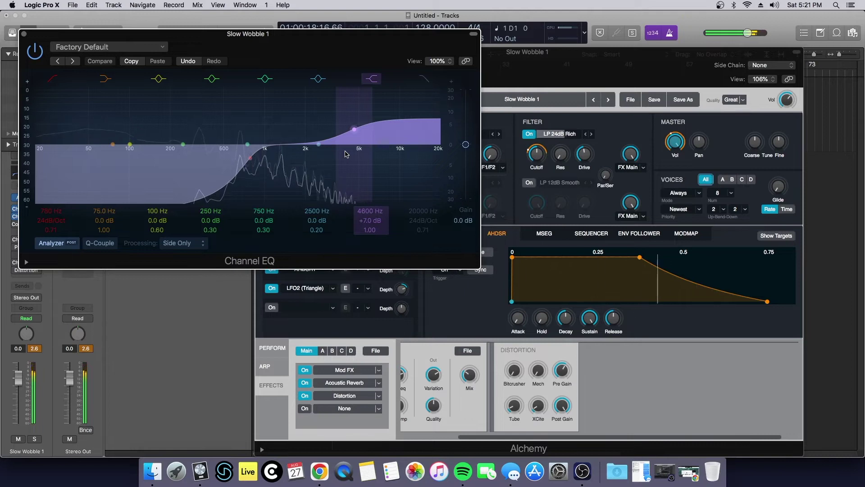
pyautogui.press('f')
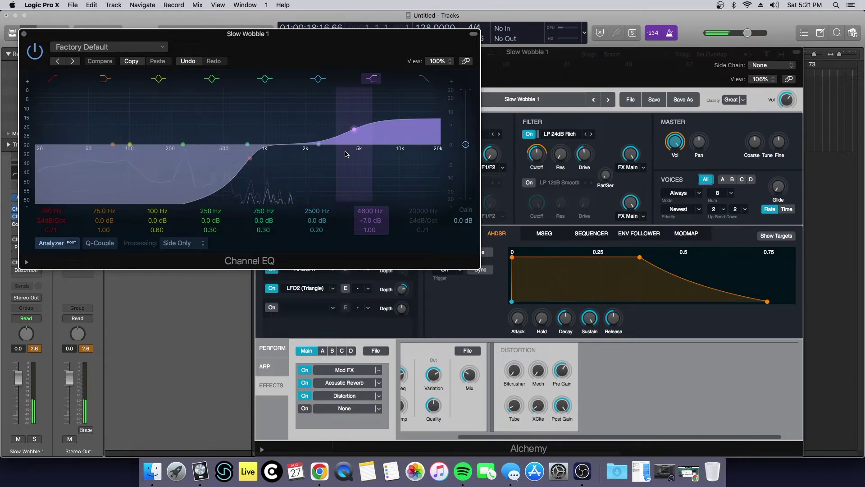
pyautogui.click(22, 226)
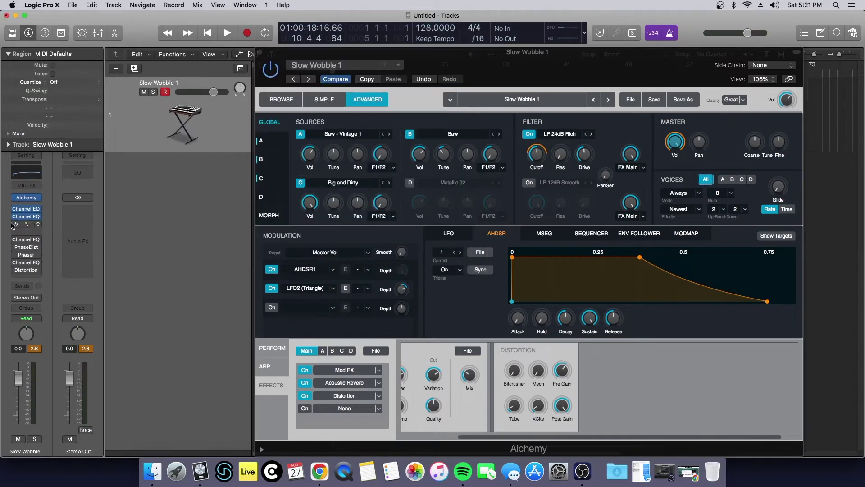
pyautogui.click(27, 226)
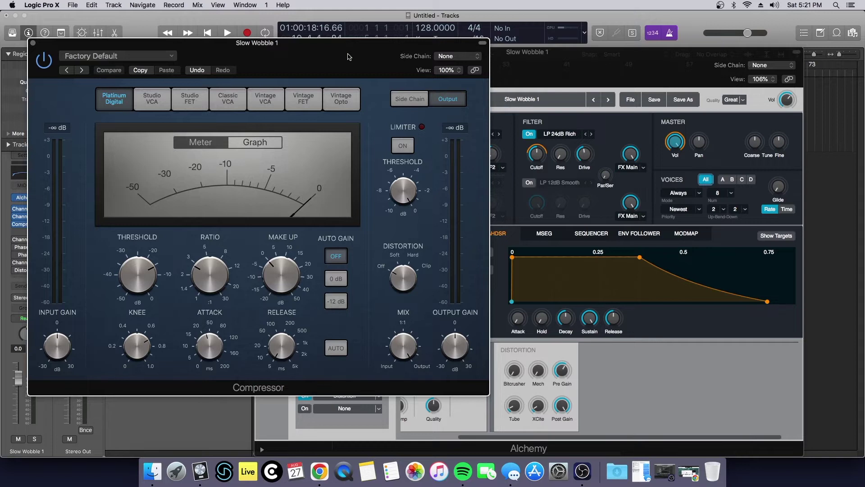
pyautogui.moveTo(354, 59); pyautogui.dragTo(444, 88)
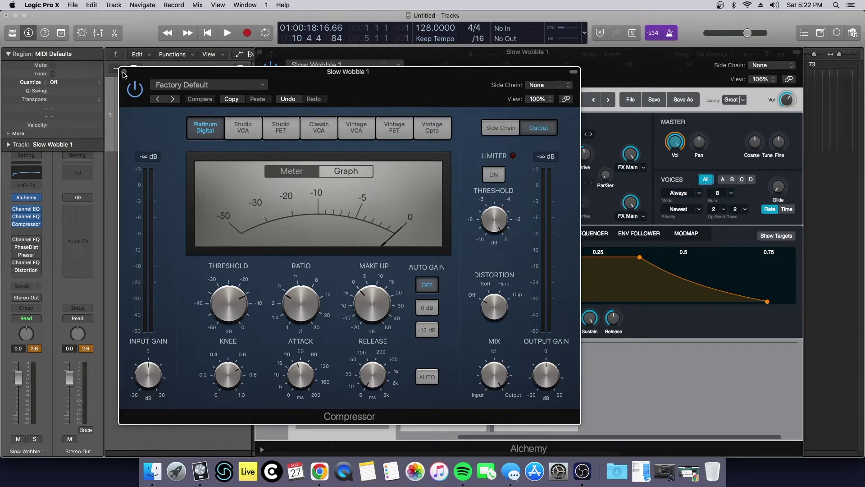
pyautogui.click(124, 73)
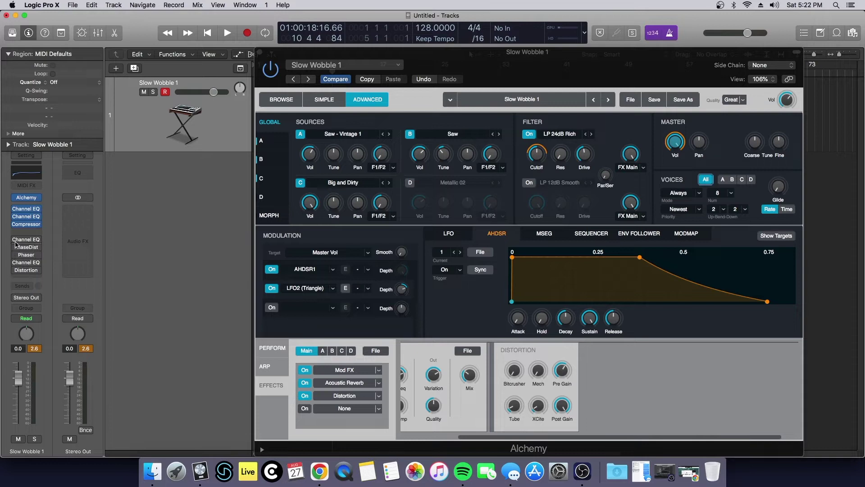
# - Switch the post-Compressor Channel EQ's analyzer to PRE, then bring up the Phase Distortion plugin
pyautogui.moveTo(20, 242)
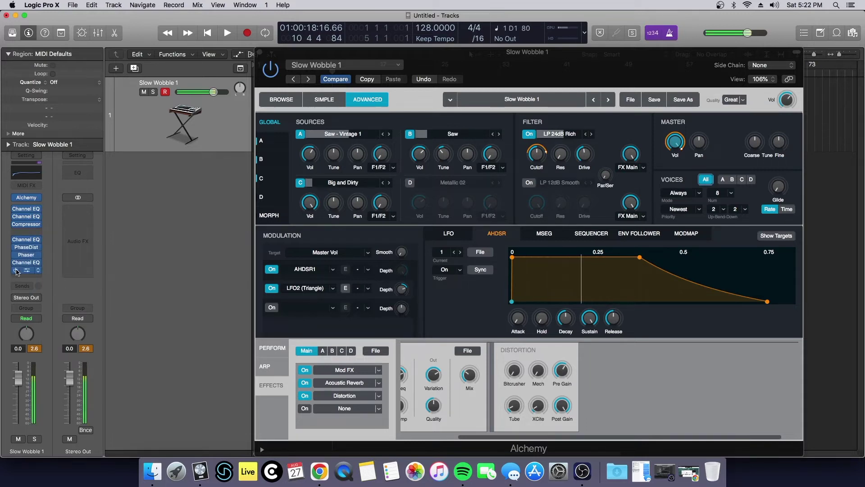
pyautogui.moveTo(19, 270)
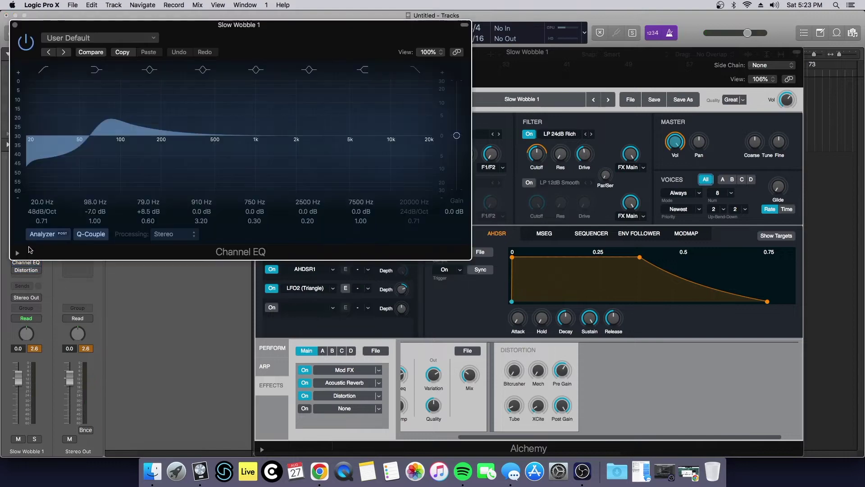
pyautogui.click(26, 263)
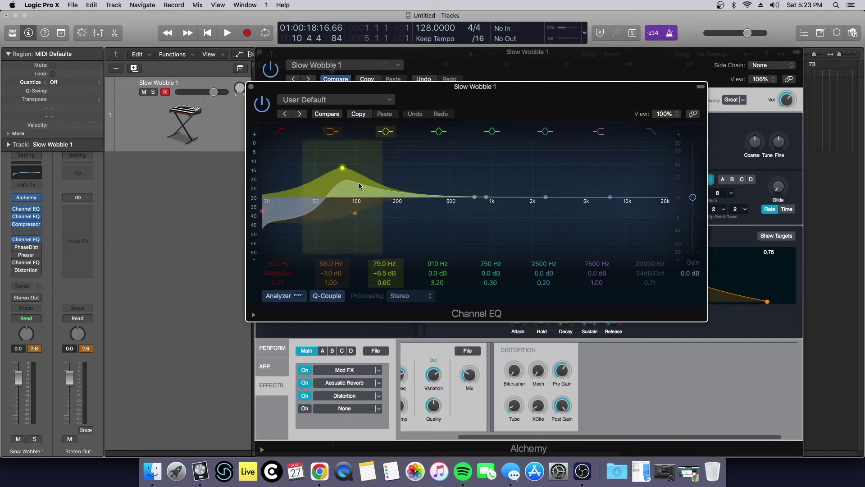
pyautogui.click(276, 297)
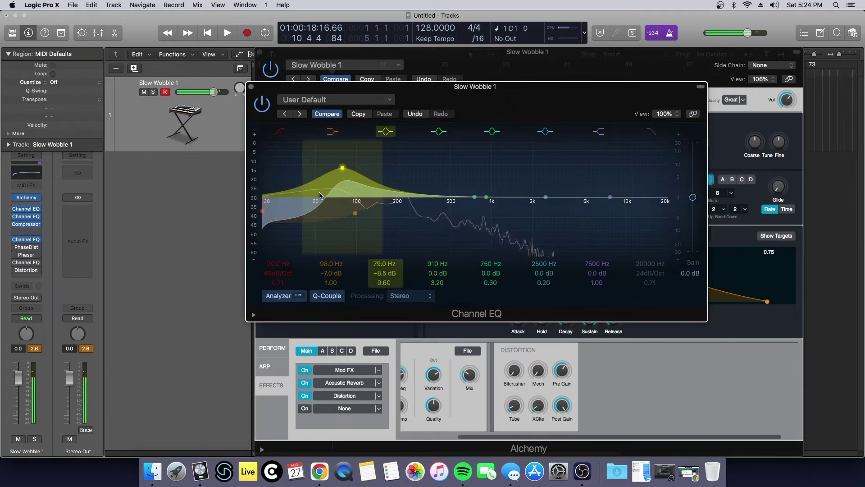
pyautogui.click(26, 247)
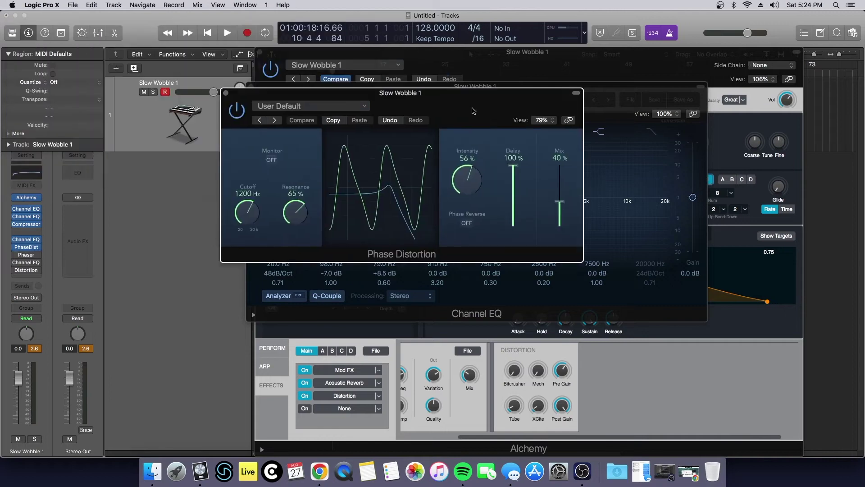
# - Switch on Phase Reverse in Phase Distortion, then close its window
pyautogui.click(378, 94)
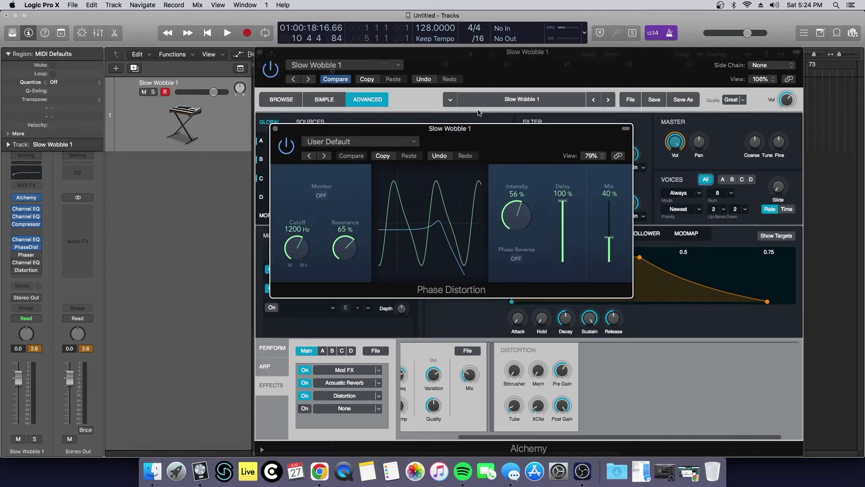
pyautogui.moveTo(449, 143); pyautogui.dragTo(429, 163)
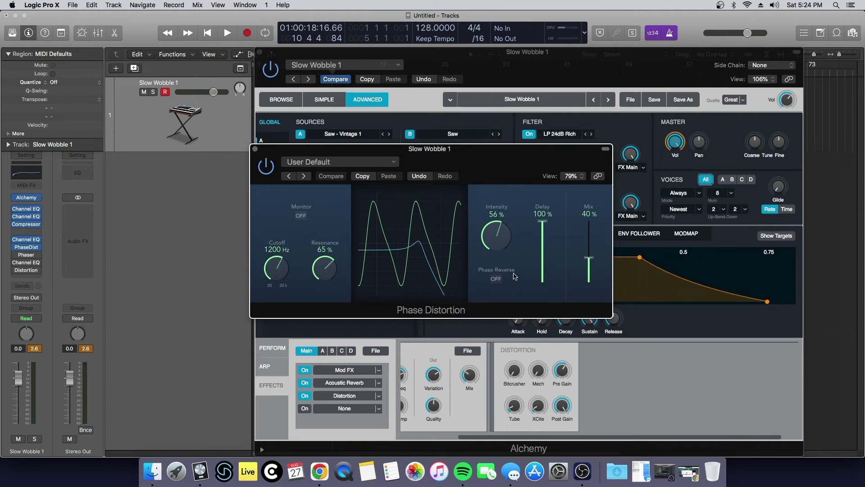
pyautogui.click(496, 279)
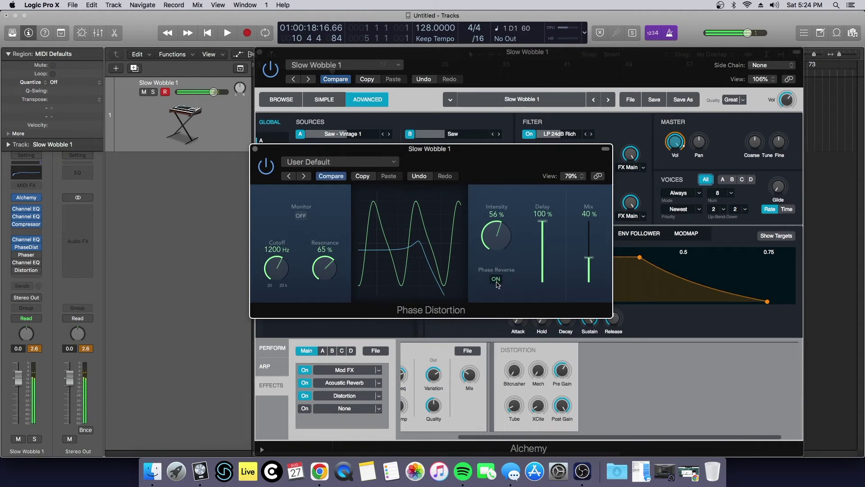
pyautogui.click(26, 247)
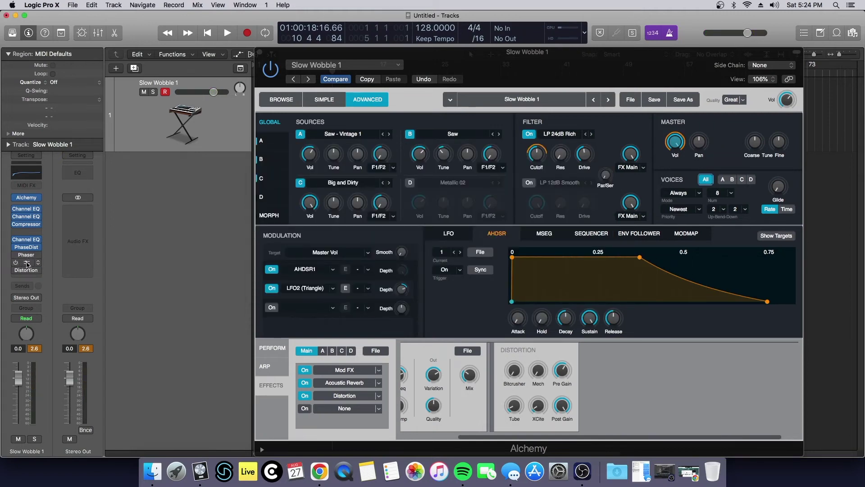
pyautogui.click(26, 263)
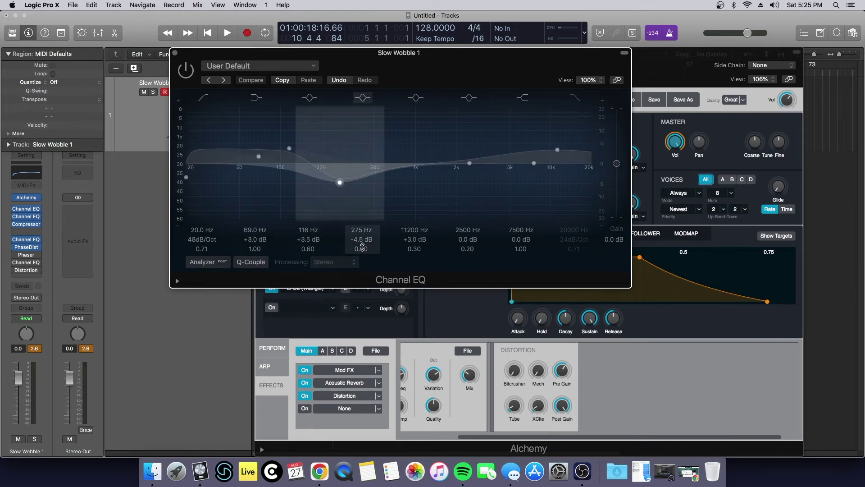
# - Activate the bypassed Channel EQ above Distortion and close its window
pyautogui.click(186, 70)
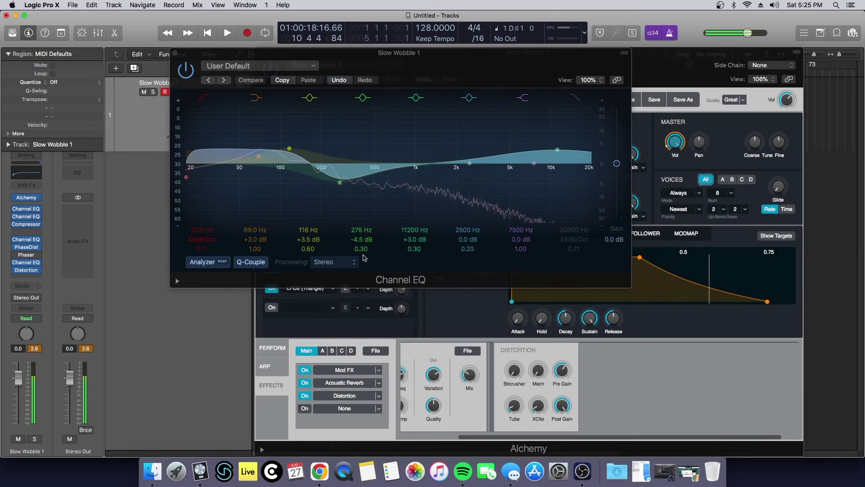
pyautogui.click(176, 52)
# - Return the Phaser's Mix to +100% with Warmth on, and copy its settings
pyautogui.click(28, 255)
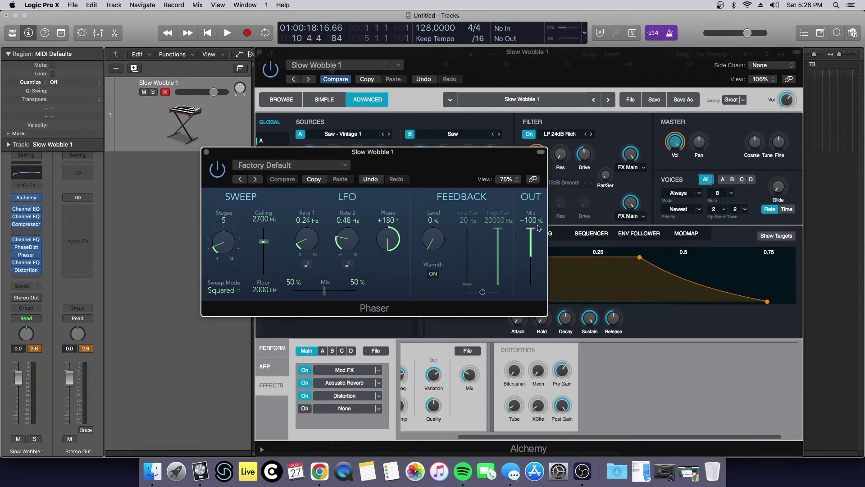
pyautogui.moveTo(523, 232); pyautogui.dragTo(539, 348)
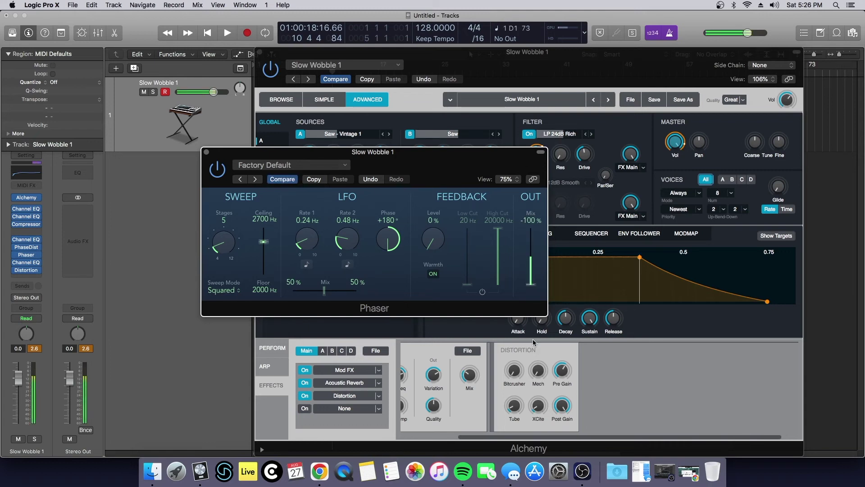
pyautogui.moveTo(531, 284); pyautogui.dragTo(531, 228)
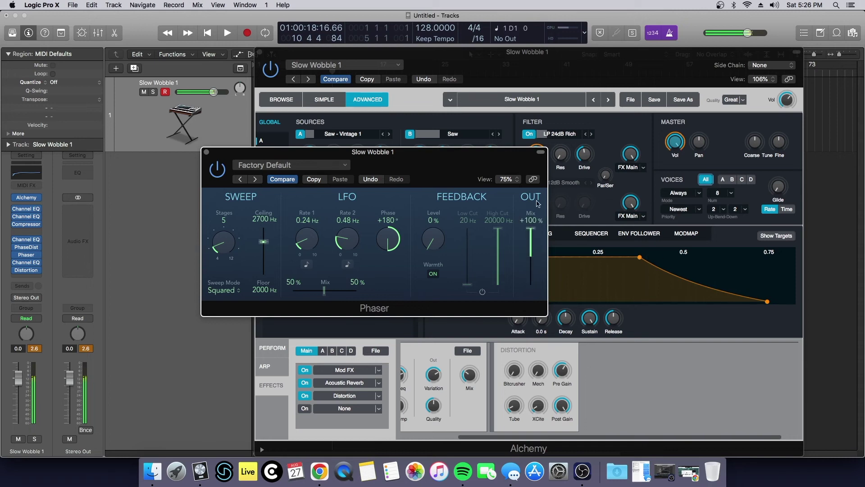
pyautogui.click(433, 274)
pyautogui.click(432, 274)
pyautogui.click(318, 180)
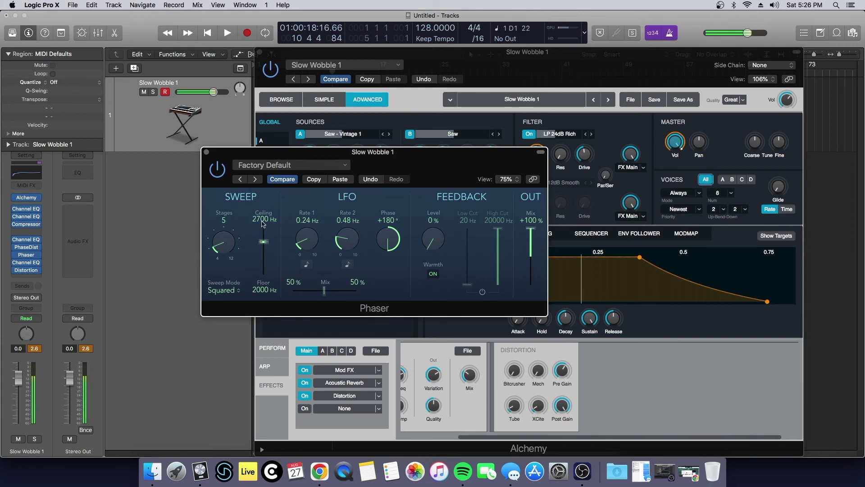
# - Lower the Phaser's sweep Ceiling to 630 Hz and try other stage counts, keeping Squared sweep mode
pyautogui.moveTo(263, 241); pyautogui.dragTo(259, 251)
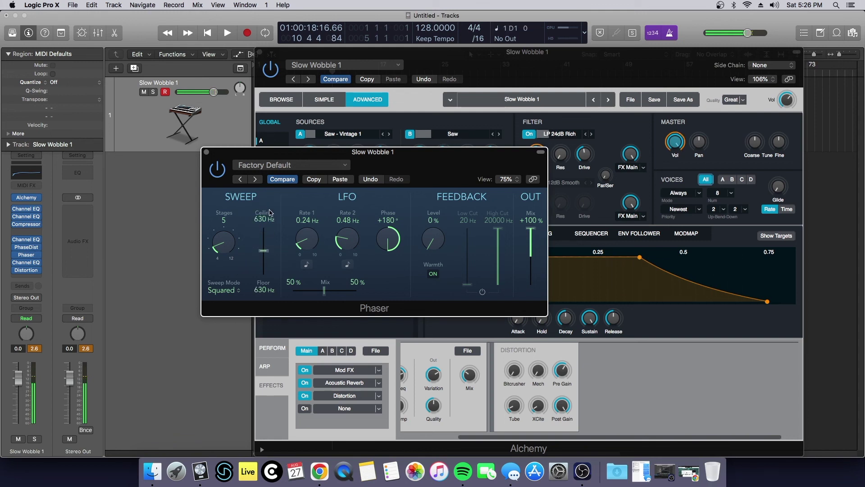
pyautogui.moveTo(219, 255); pyautogui.dragTo(228, 284)
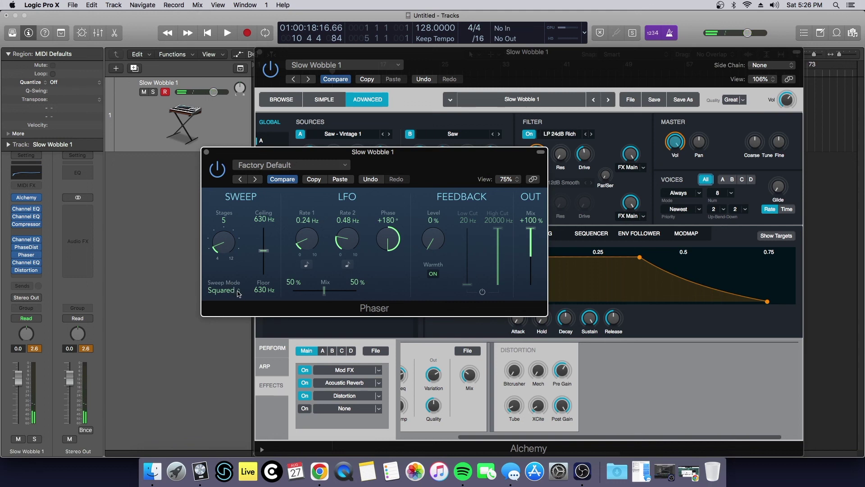
pyautogui.click(230, 295)
pyautogui.click(233, 270)
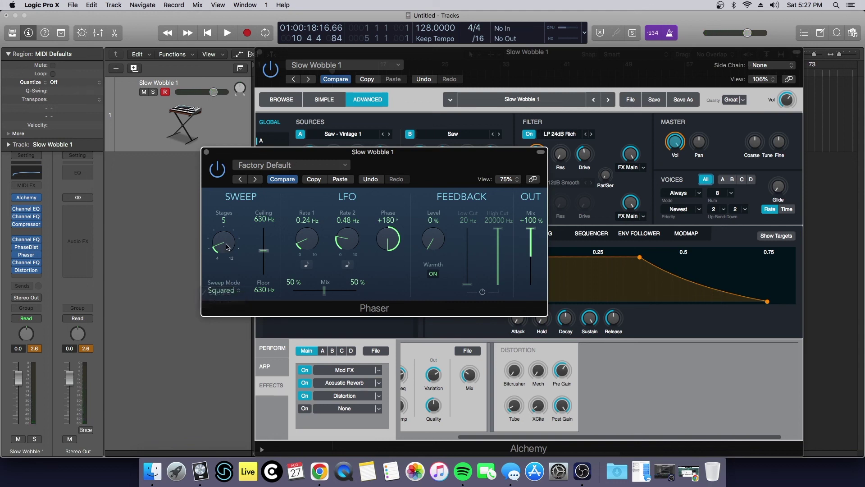